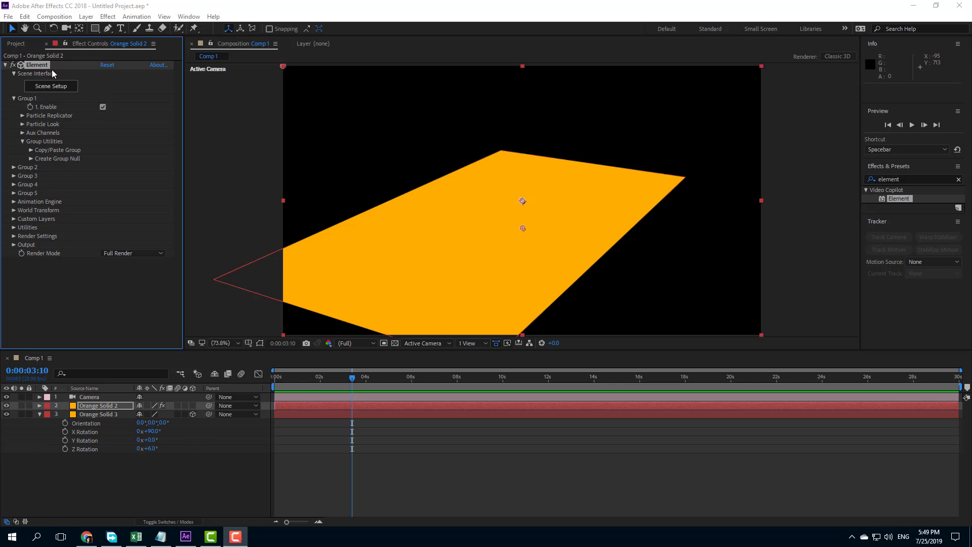
Step: Add the rock_02 model from Starter_Pack_Physical to the Element scene on the Orange Solid 2 layer
{"action": "left_click", "coordinate": [114, 414]}
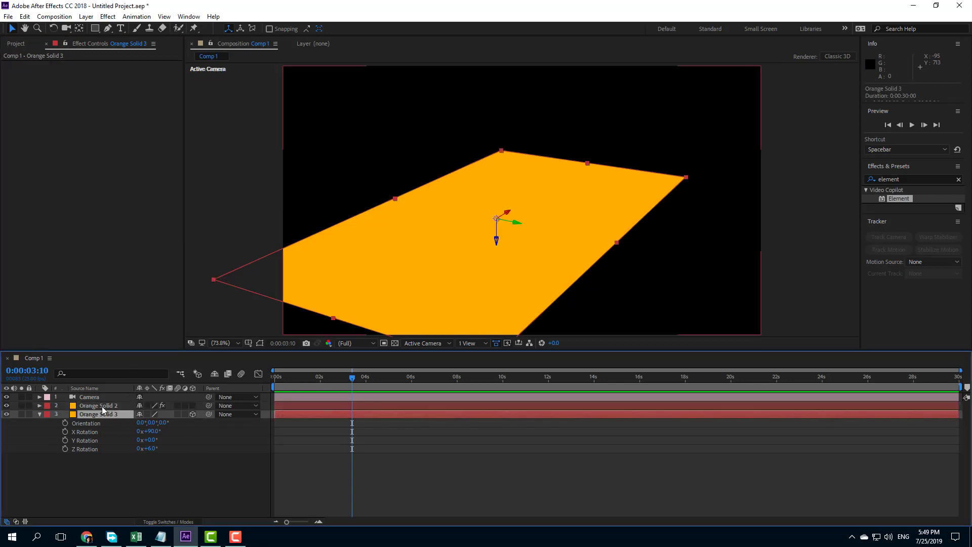
{"action": "left_click", "coordinate": [107, 405]}
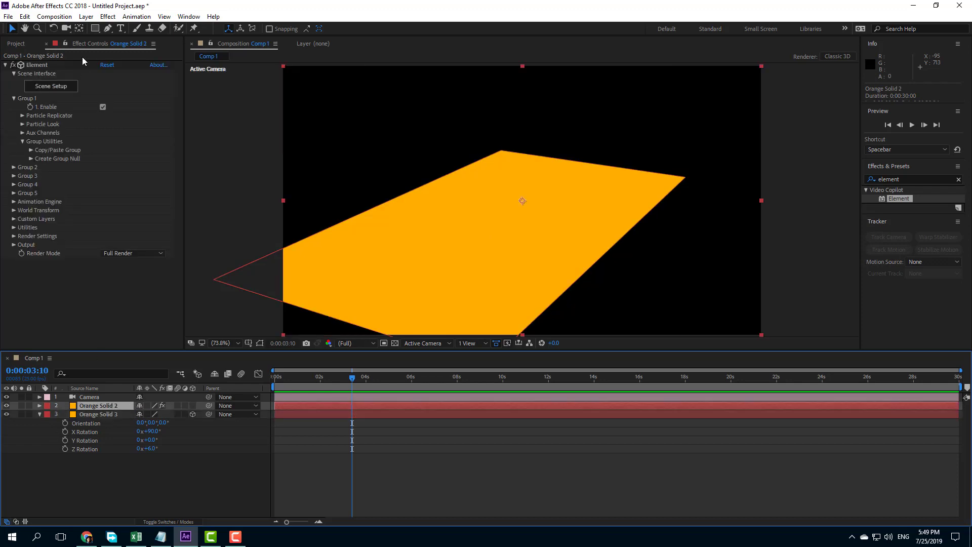
{"action": "left_click", "coordinate": [59, 88]}
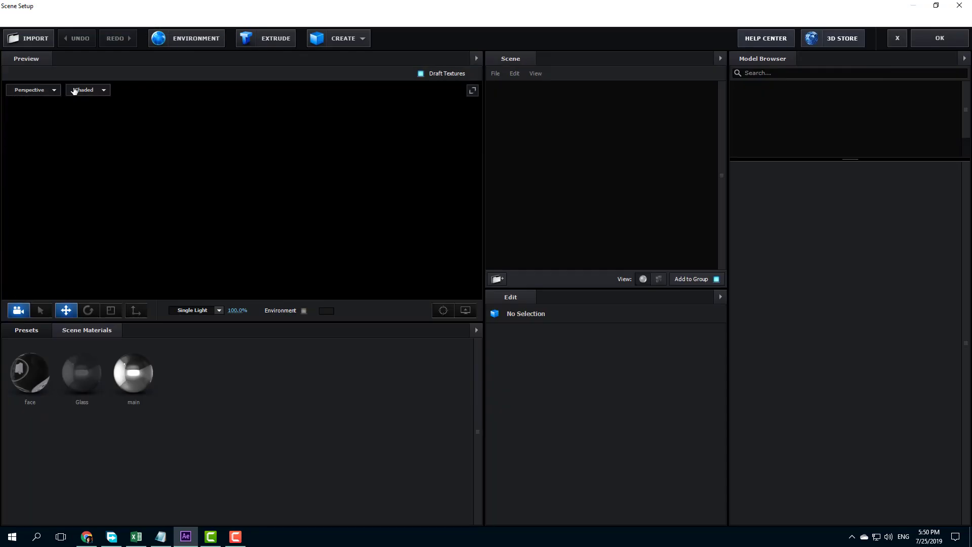
{"action": "left_click", "coordinate": [769, 101]}
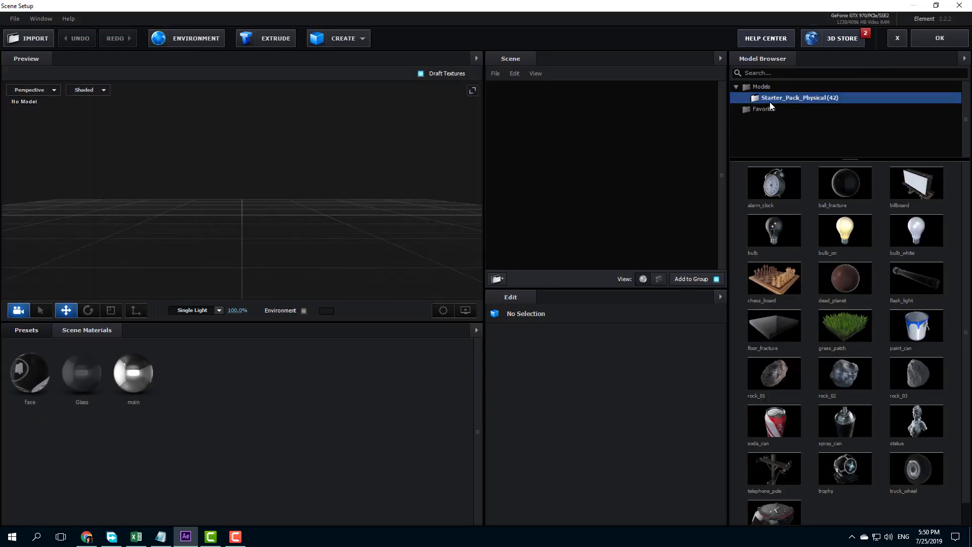
{"action": "scroll", "coordinate": [820, 218], "scroll_direction": "down", "scroll_amount": 1}
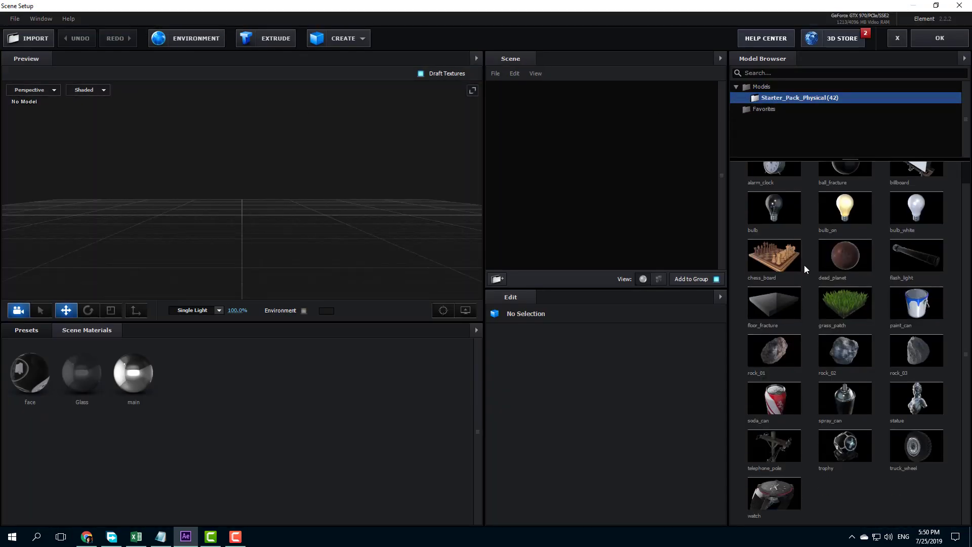
{"action": "scroll", "coordinate": [832, 421], "scroll_direction": "up", "scroll_amount": 1}
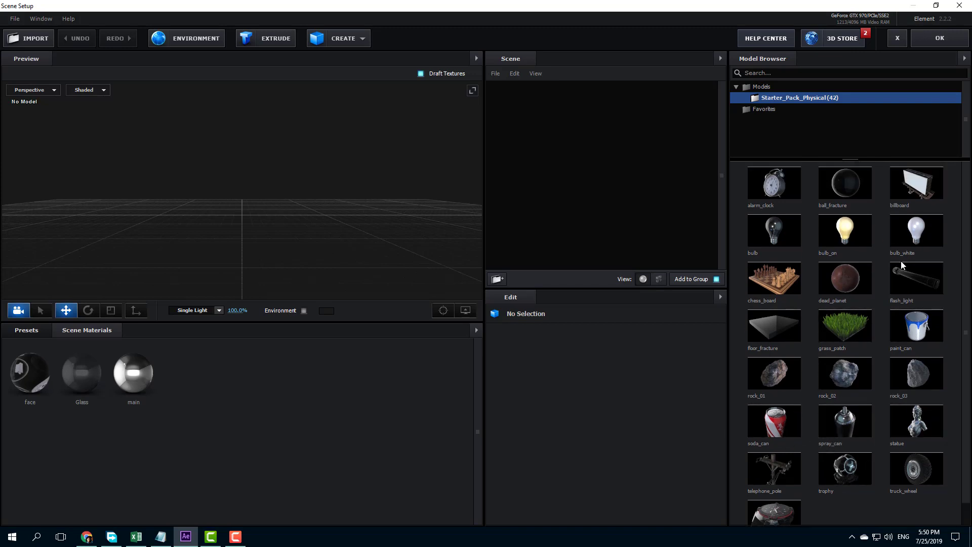
{"action": "left_click", "coordinate": [845, 373]}
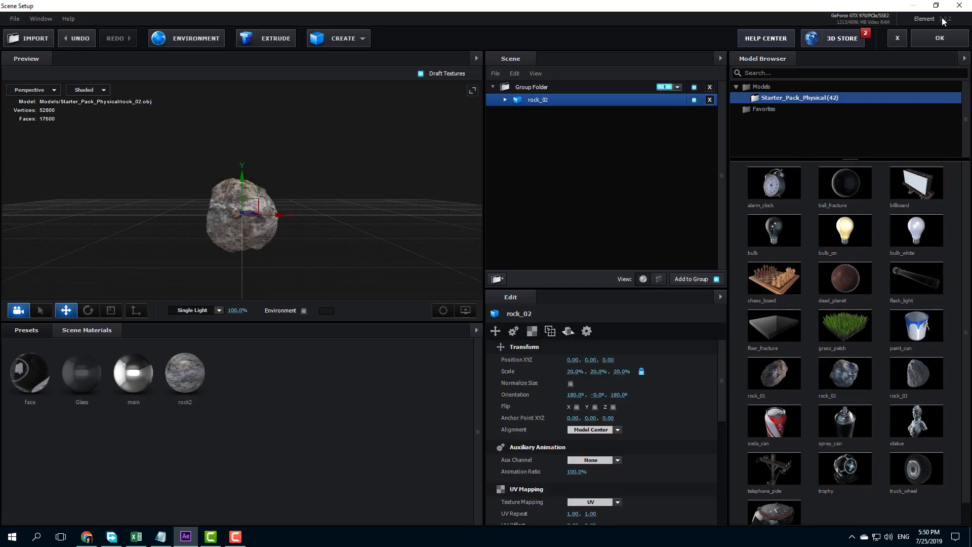
{"action": "left_click", "coordinate": [940, 38]}
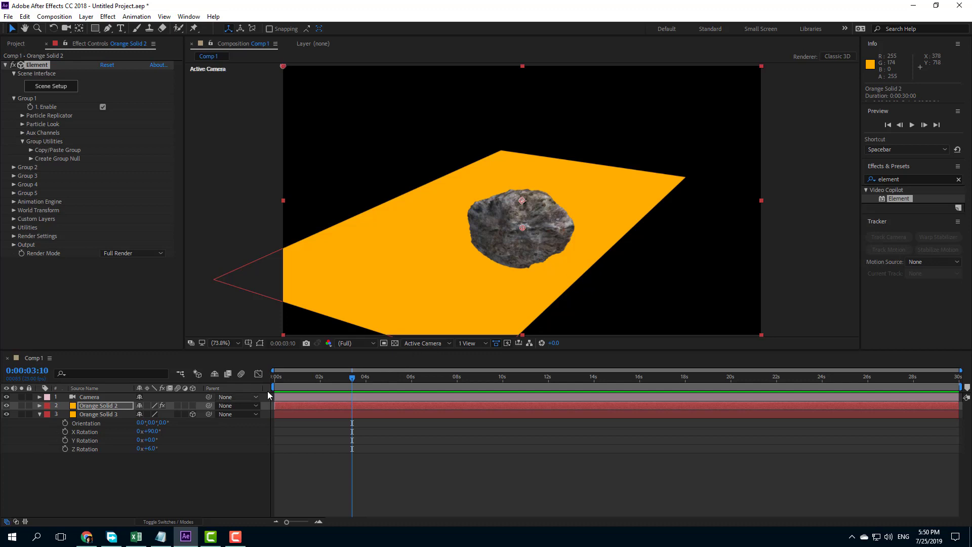
Step: Raise the rock in the Front view so its base rests on the floor plane, and return to the Camera view
{"action": "left_click", "coordinate": [471, 344]}
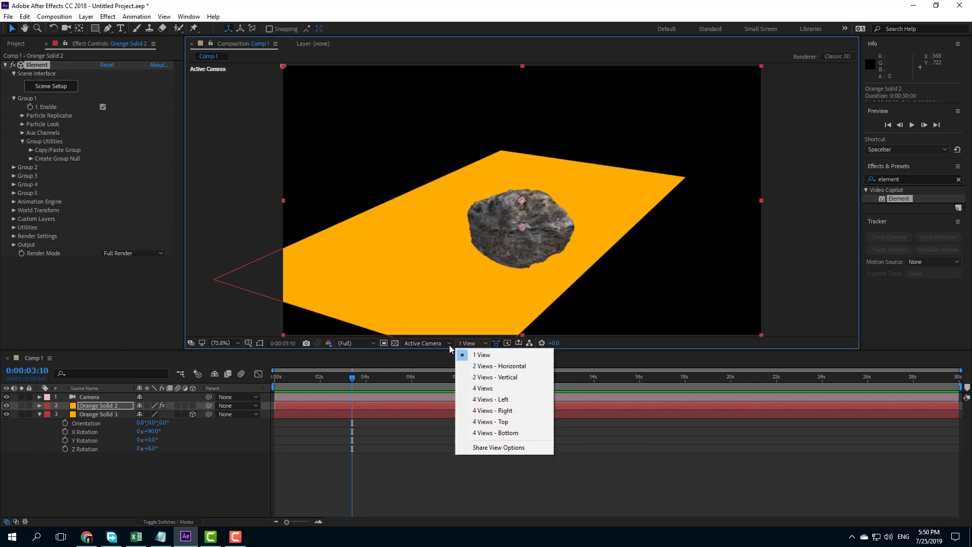
{"action": "left_click", "coordinate": [423, 346]}
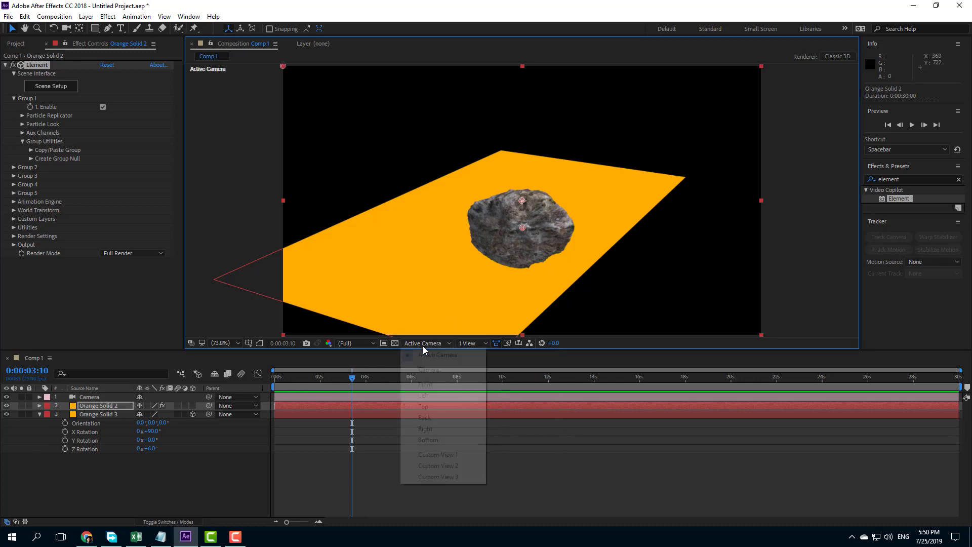
{"action": "left_click", "coordinate": [426, 385]}
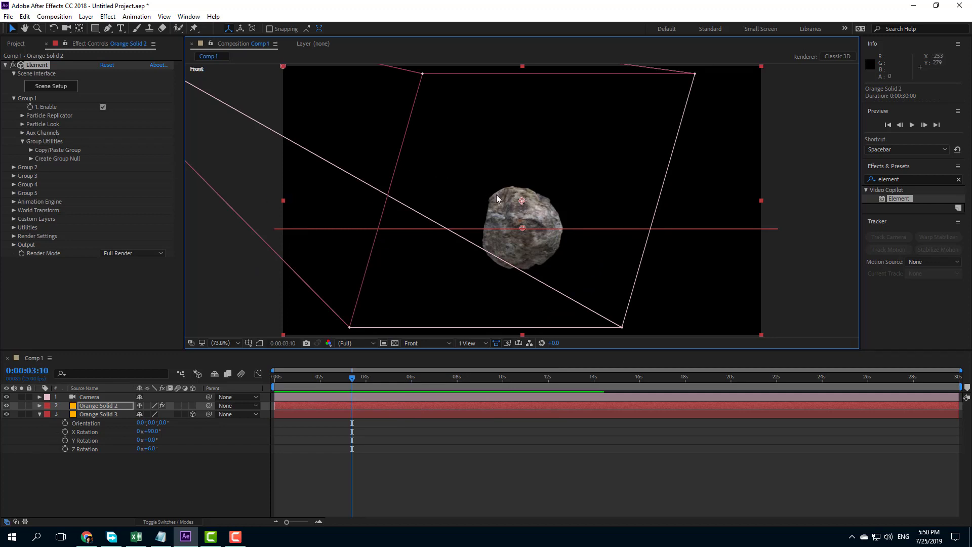
{"action": "left_click_drag", "start_coordinate": [522, 200], "coordinate": [519, 175]}
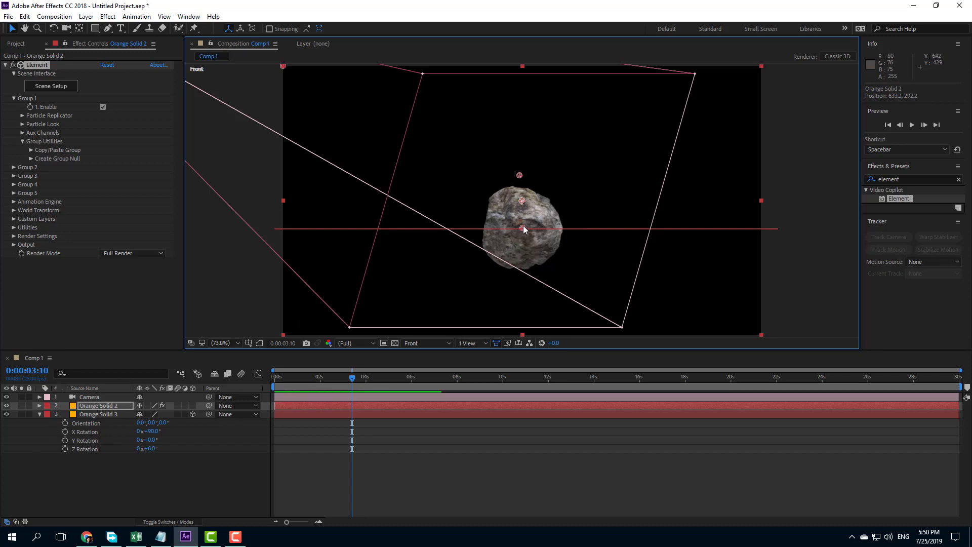
{"action": "left_click_drag", "start_coordinate": [524, 226], "coordinate": [526, 187]}
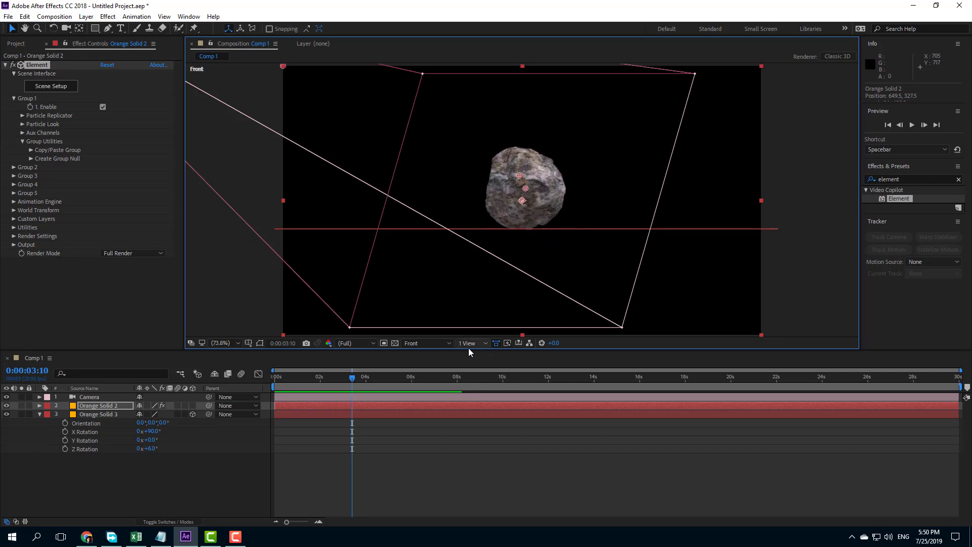
{"action": "left_click", "coordinate": [435, 344]}
{"action": "left_click", "coordinate": [439, 367]}
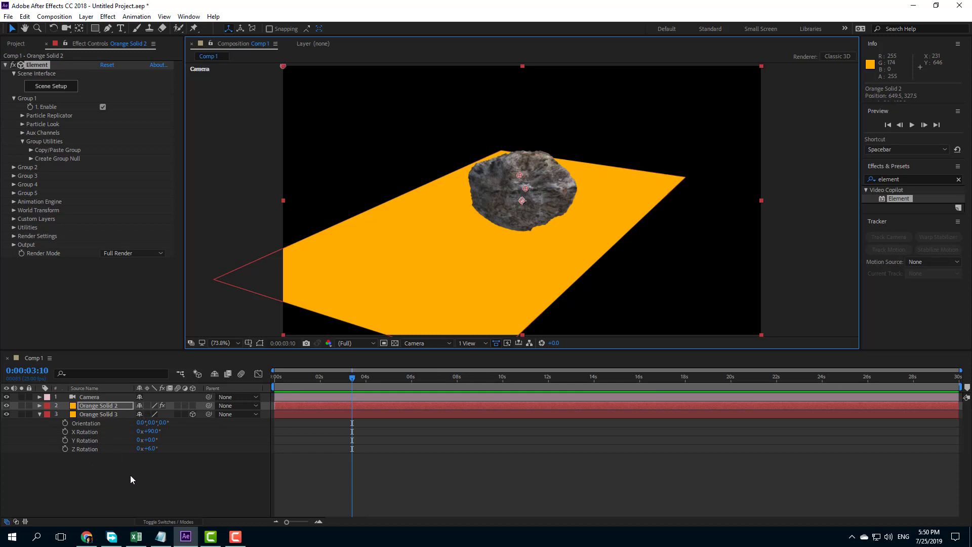
Step: Add a Parallel light with 100% intensity and Casts Shadows enabled to the composition
{"action": "left_click", "coordinate": [105, 481]}
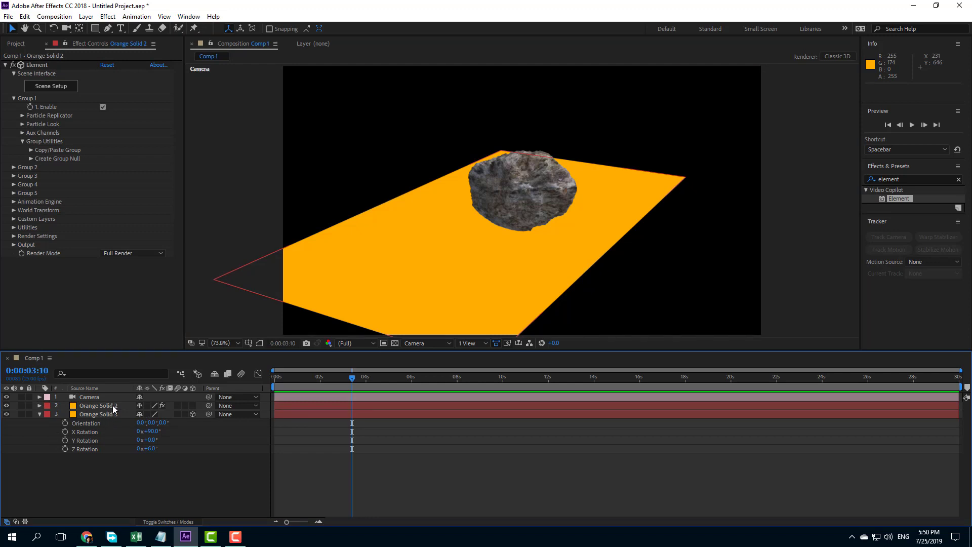
{"action": "left_click", "coordinate": [102, 406]}
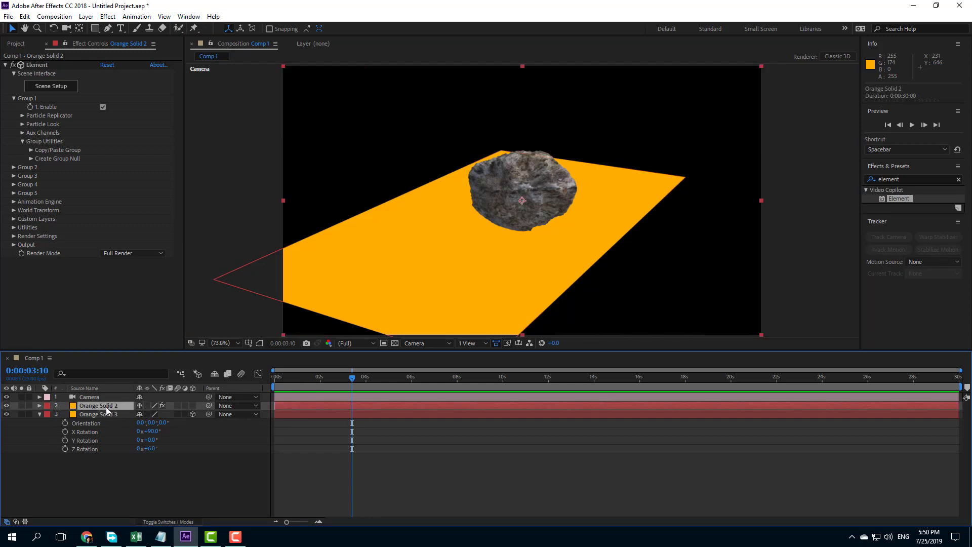
{"action": "right_click", "coordinate": [112, 473]}
{"action": "mouse_move", "coordinate": [217, 363]}
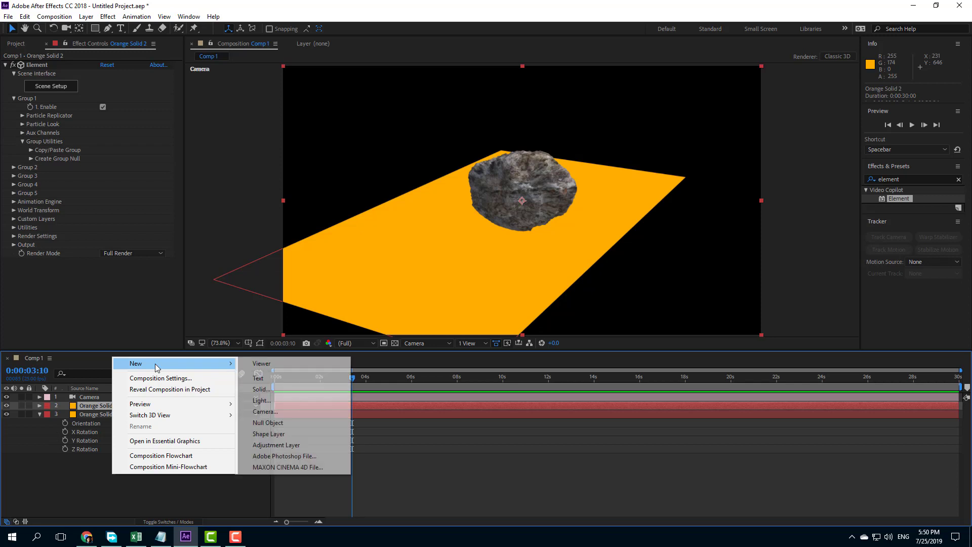
{"action": "left_click", "coordinate": [270, 400]}
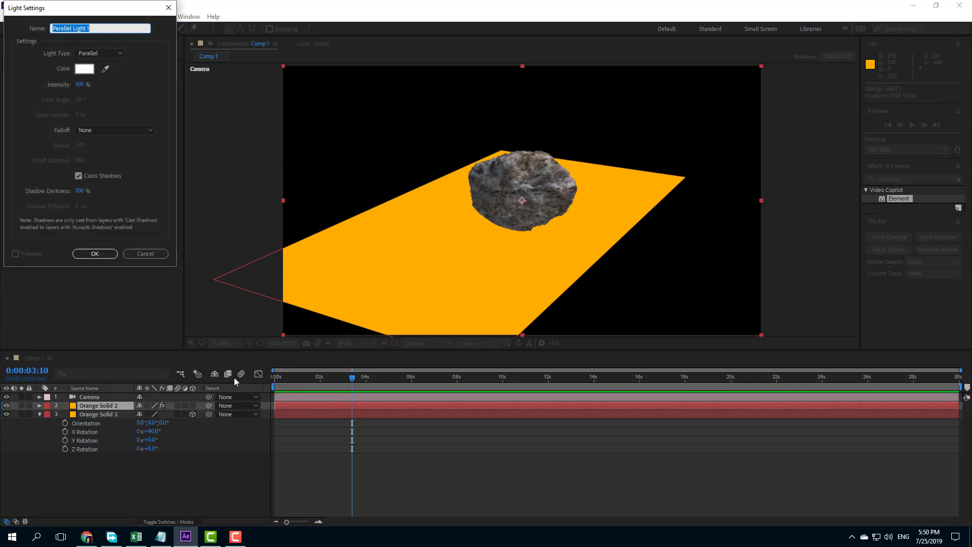
{"action": "left_click", "coordinate": [112, 55]}
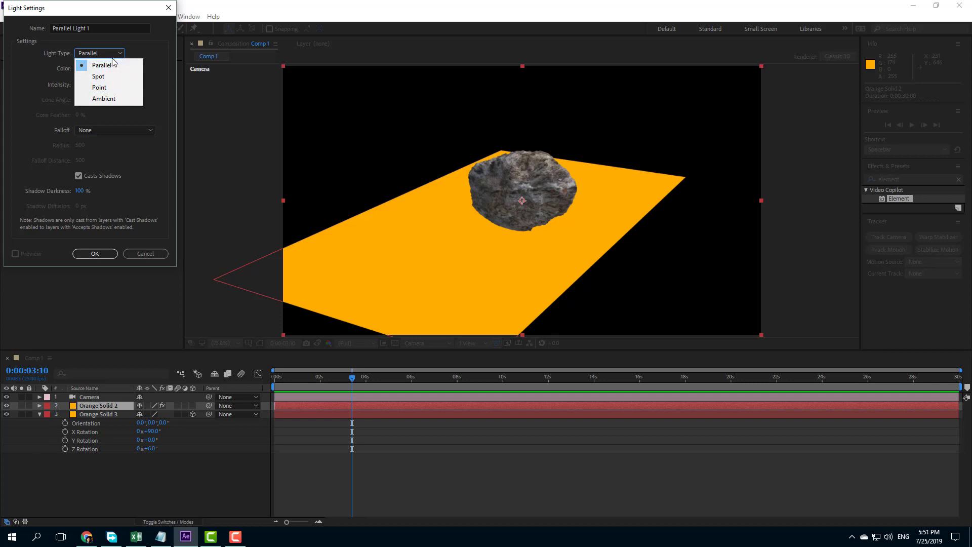
{"action": "left_click", "coordinate": [124, 69]}
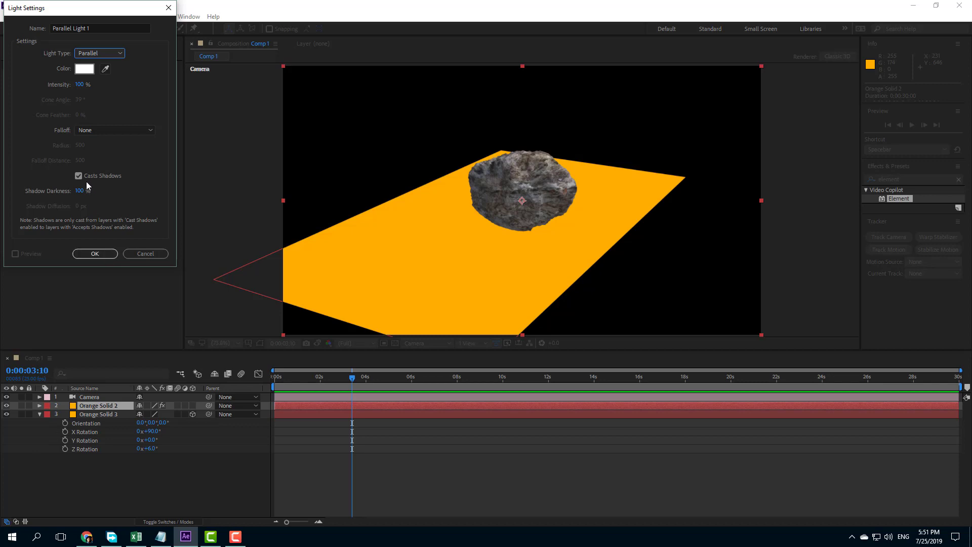
{"action": "left_click", "coordinate": [96, 253]}
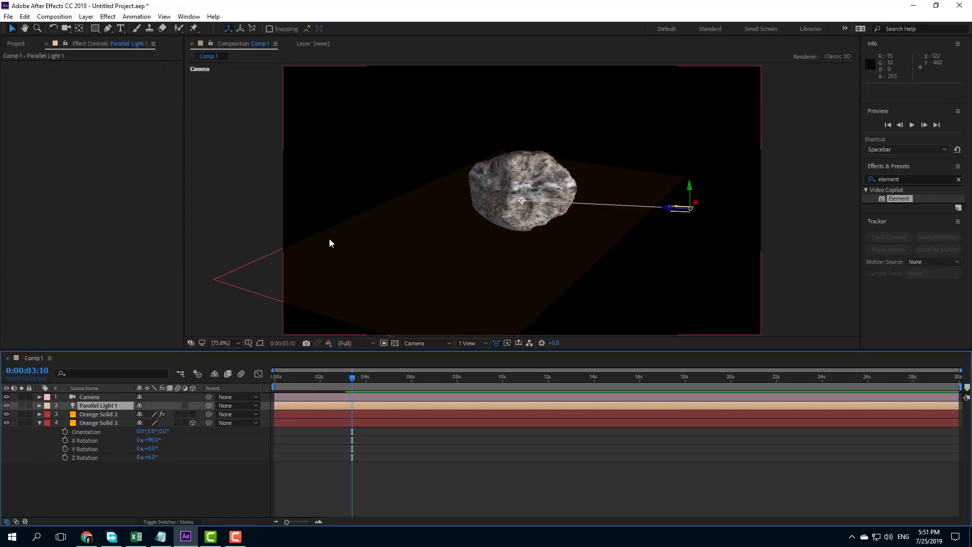
Step: Raise the parallel light above the rock and aim its point of interest at about 499, 411, -121, refining the placement in a four-view layout
{"action": "left_click_drag", "start_coordinate": [696, 203], "coordinate": [697, 86]}
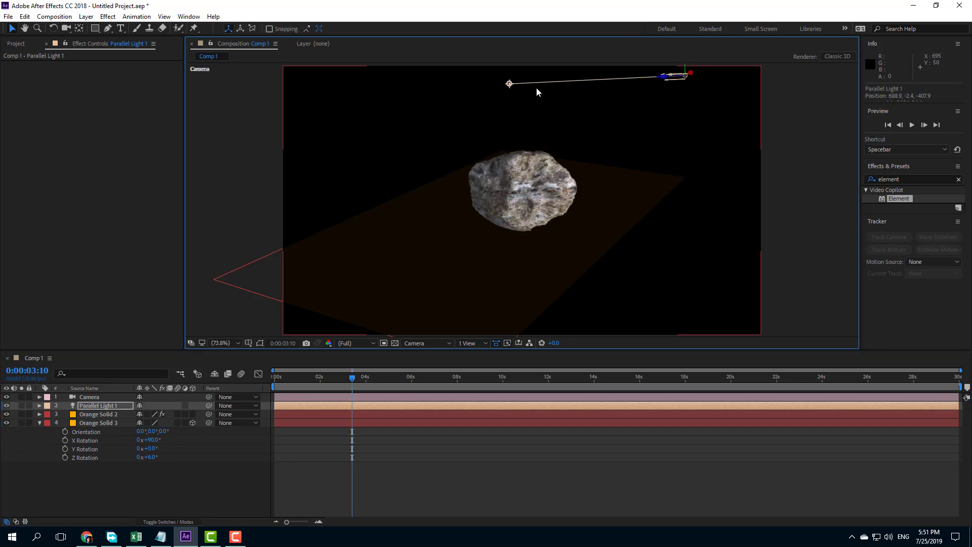
{"action": "left_click_drag", "start_coordinate": [509, 84], "coordinate": [511, 259]}
{"action": "left_click", "coordinate": [463, 343]}
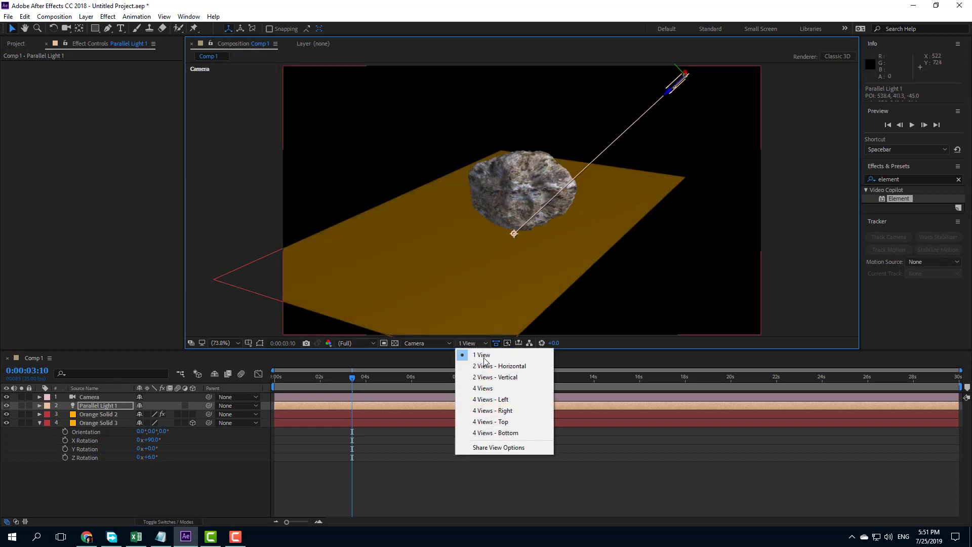
{"action": "left_click", "coordinate": [489, 389]}
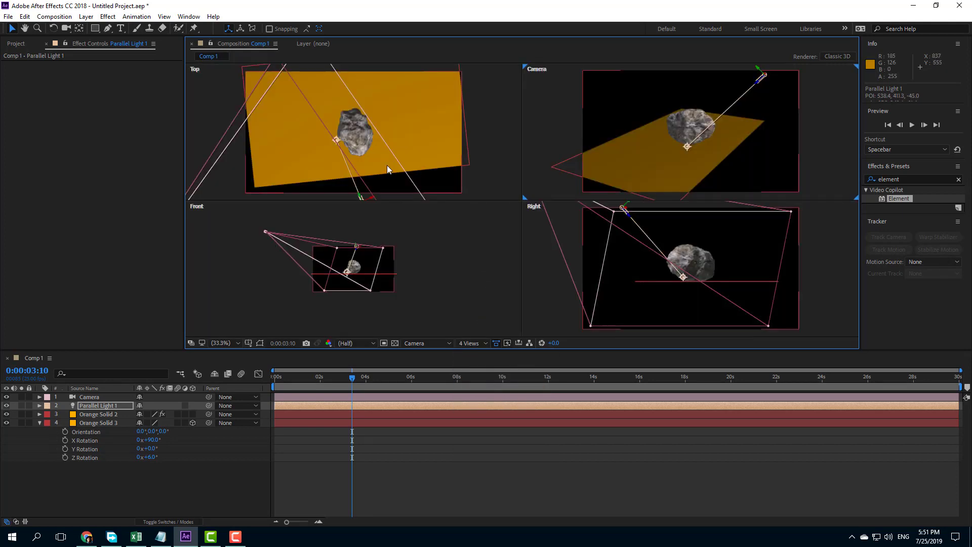
{"action": "scroll", "coordinate": [387, 165], "scroll_direction": "down", "scroll_amount": 5}
{"action": "scroll", "coordinate": [386, 165], "scroll_direction": "up", "scroll_amount": 2}
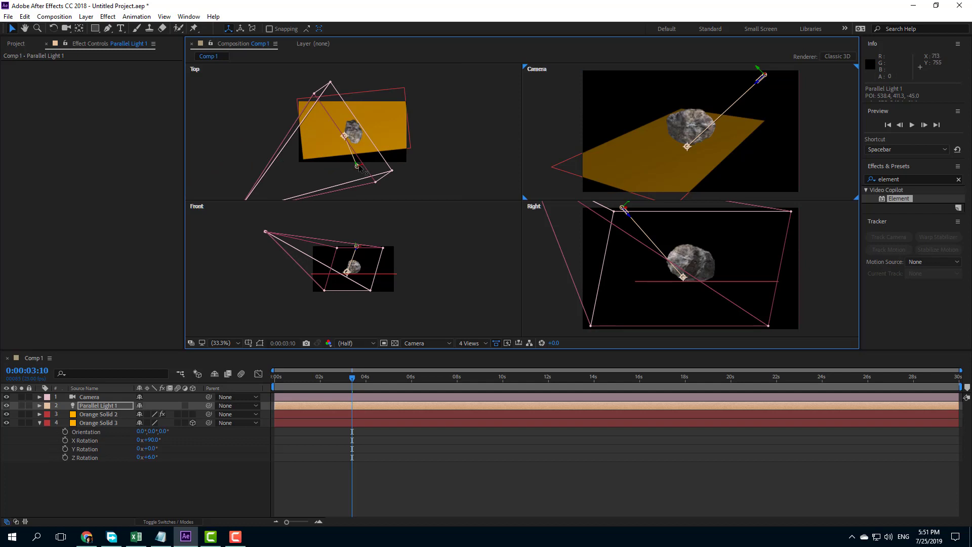
{"action": "left_click_drag", "start_coordinate": [360, 166], "coordinate": [340, 146]}
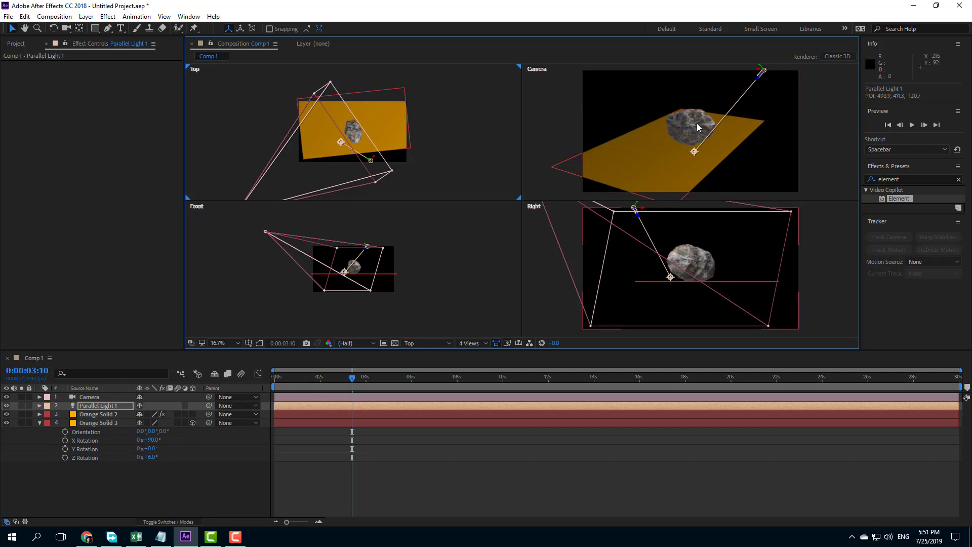
Step: Deselect the light and return the composition to a single Camera view
{"action": "left_click", "coordinate": [787, 132]}
{"action": "left_click", "coordinate": [432, 344]}
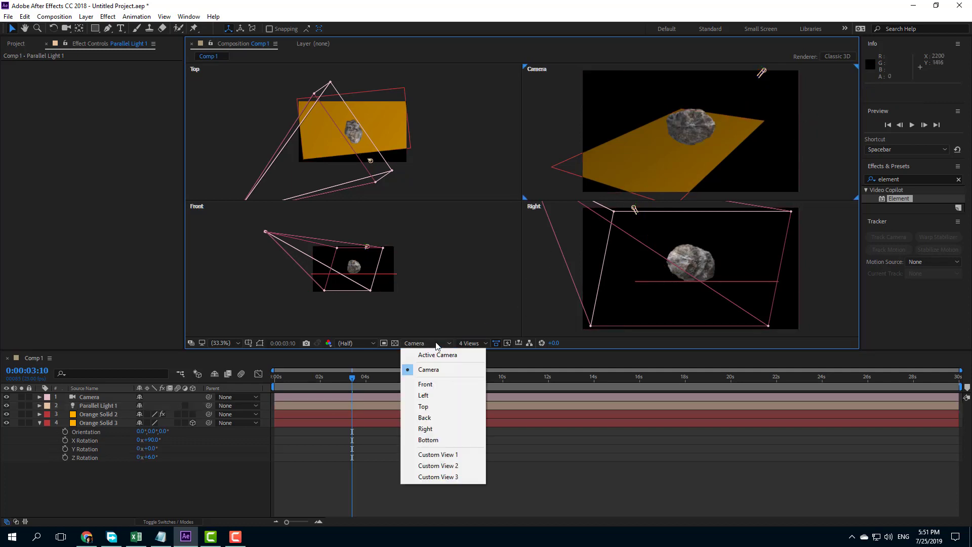
{"action": "left_click", "coordinate": [463, 343]}
{"action": "left_click", "coordinate": [466, 343]}
{"action": "left_click", "coordinate": [476, 355]}
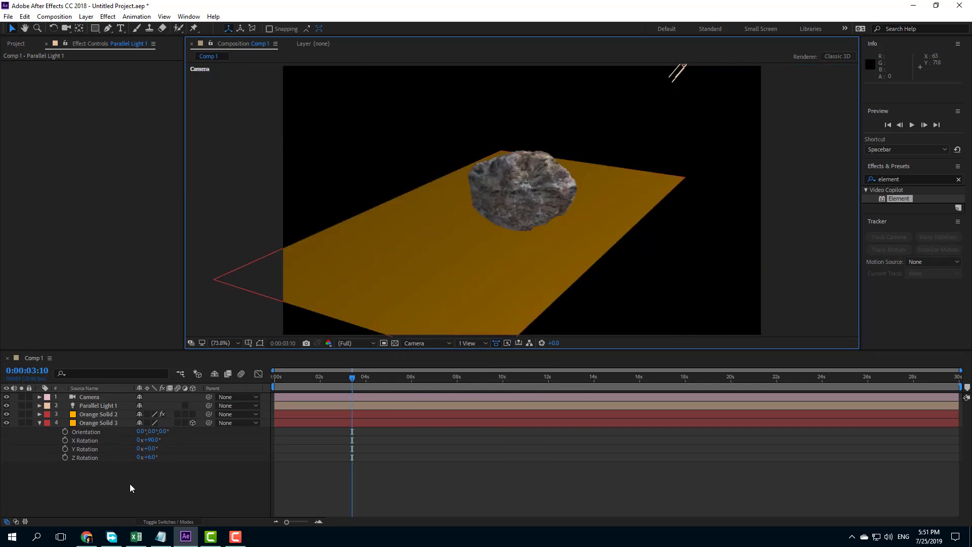
Step: Create a shadow caster for Parallel Light 1 and Orange Solid 2 with Elementary's Shadow tool, and close the script window
{"action": "left_click", "coordinate": [105, 406]}
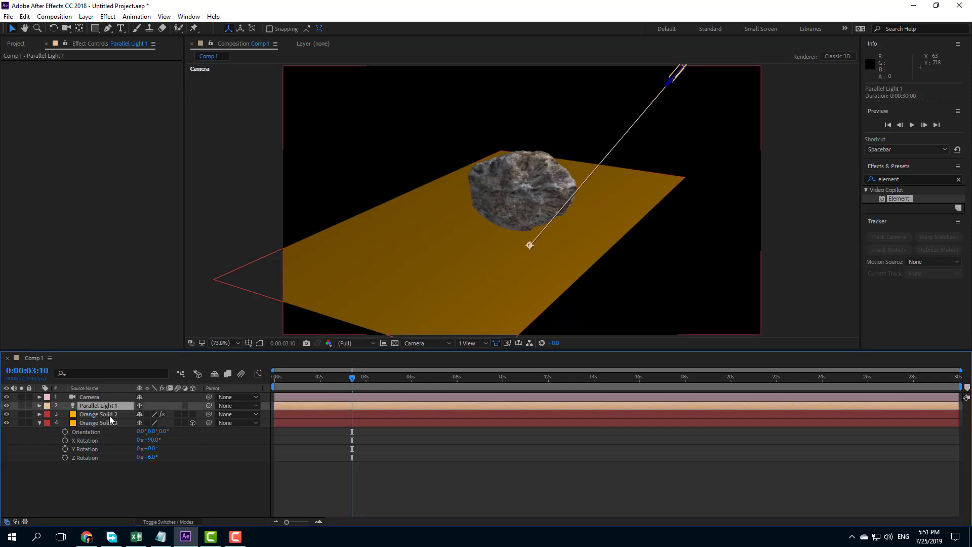
{"action": "left_click", "coordinate": [110, 414], "text": "ctrl"}
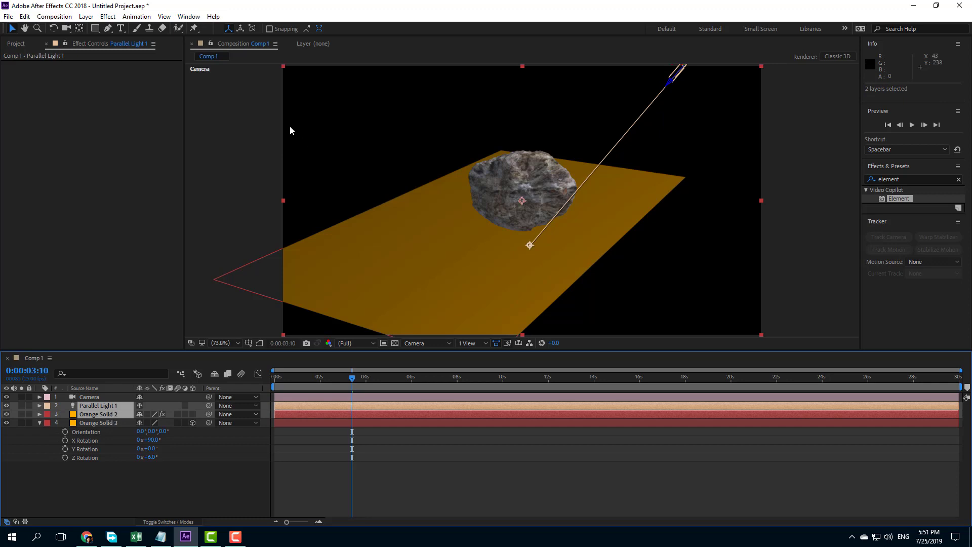
{"action": "left_click", "coordinate": [184, 18]}
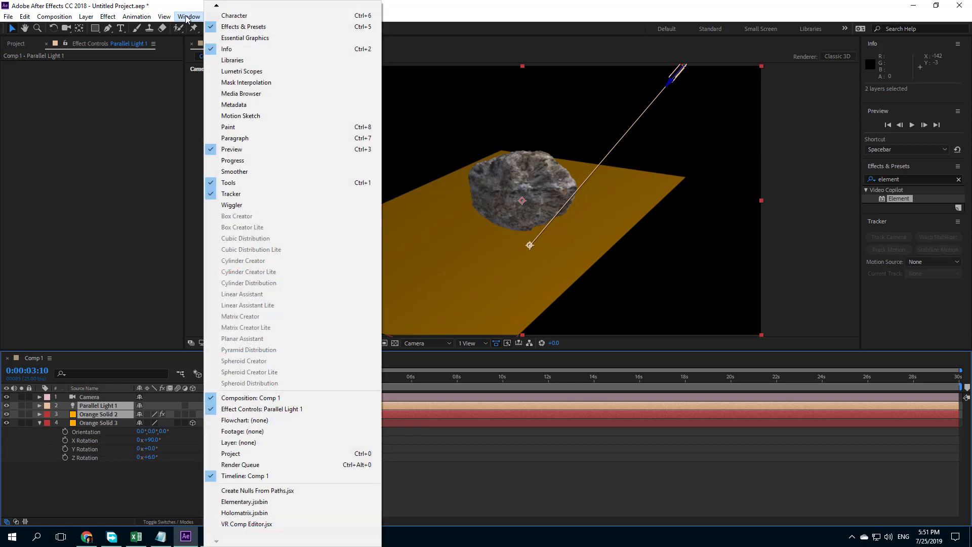
{"action": "left_click", "coordinate": [253, 502]}
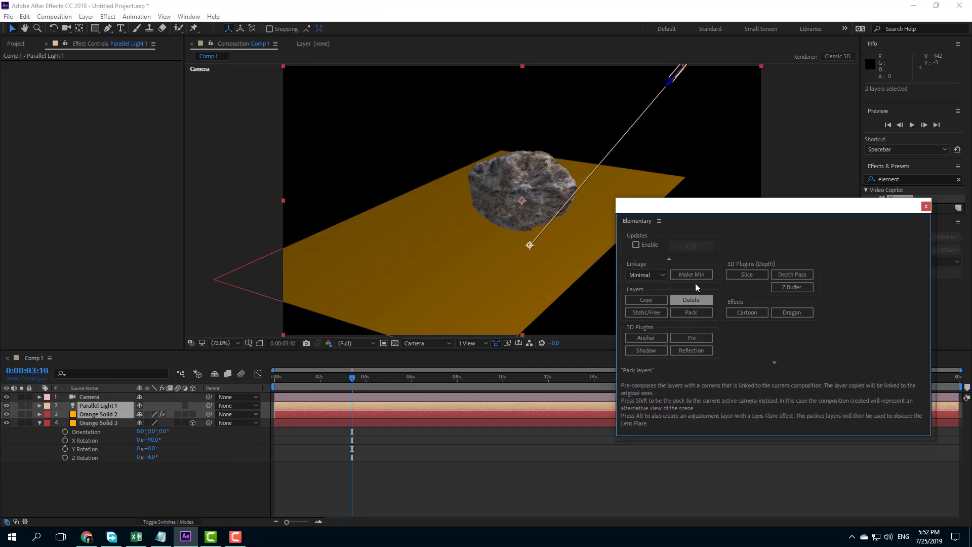
{"action": "left_click", "coordinate": [652, 351]}
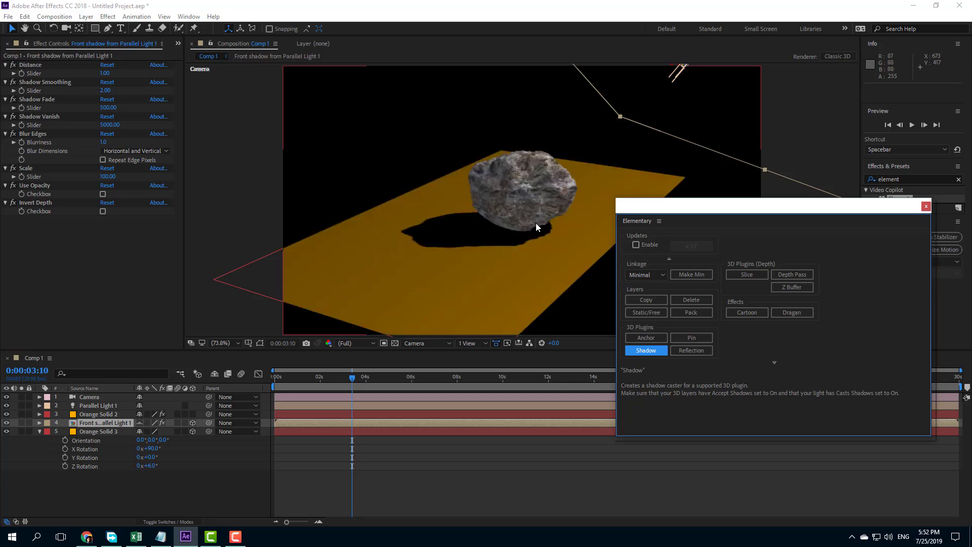
{"action": "left_click", "coordinate": [926, 207]}
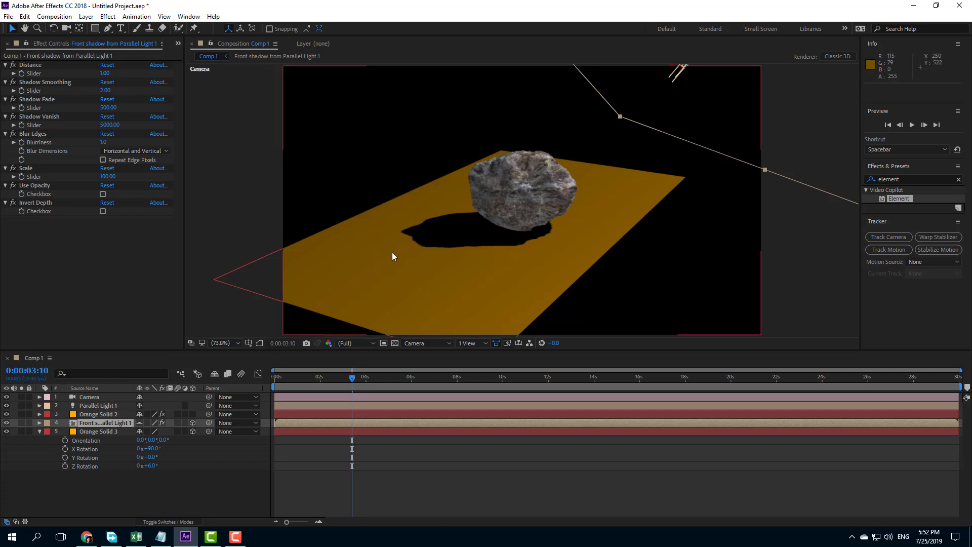
{"action": "left_click", "coordinate": [139, 422]}
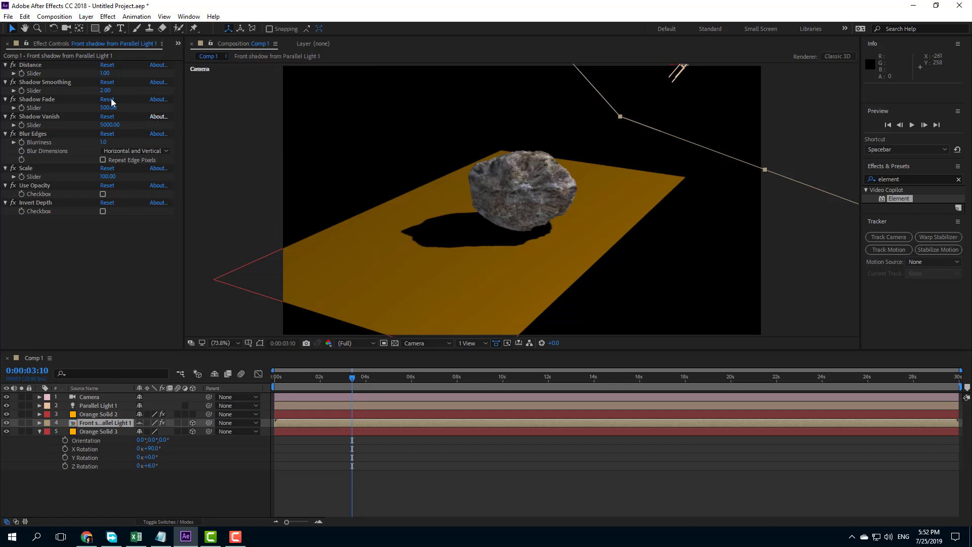
Step: Set the front shadow's Distance to -4, Shadow Smoothing to -5, Shadow Fade to 604 and Shadow Vanish to 4956
{"action": "left_click_drag", "start_coordinate": [109, 73], "coordinate": [103, 92]}
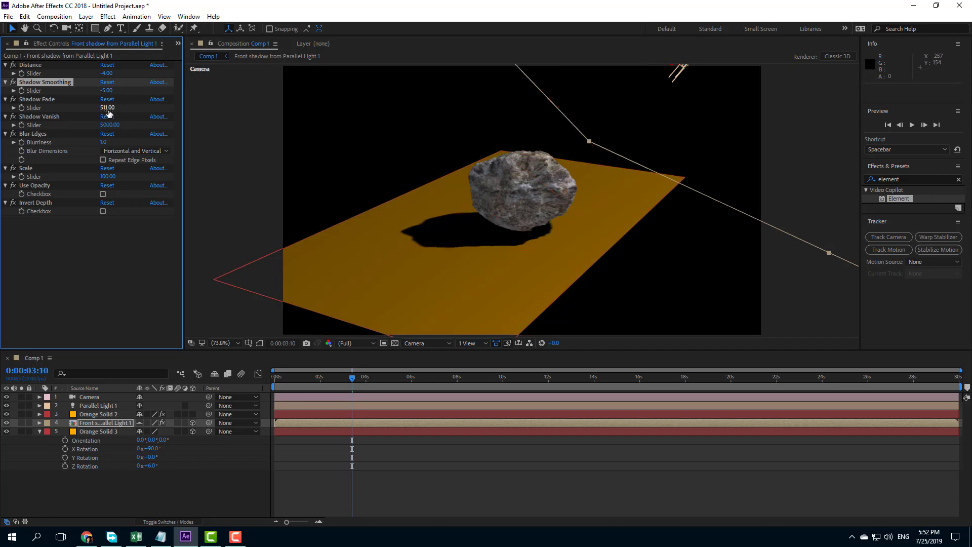
{"action": "left_click_drag", "start_coordinate": [107, 108], "coordinate": [122, 109]}
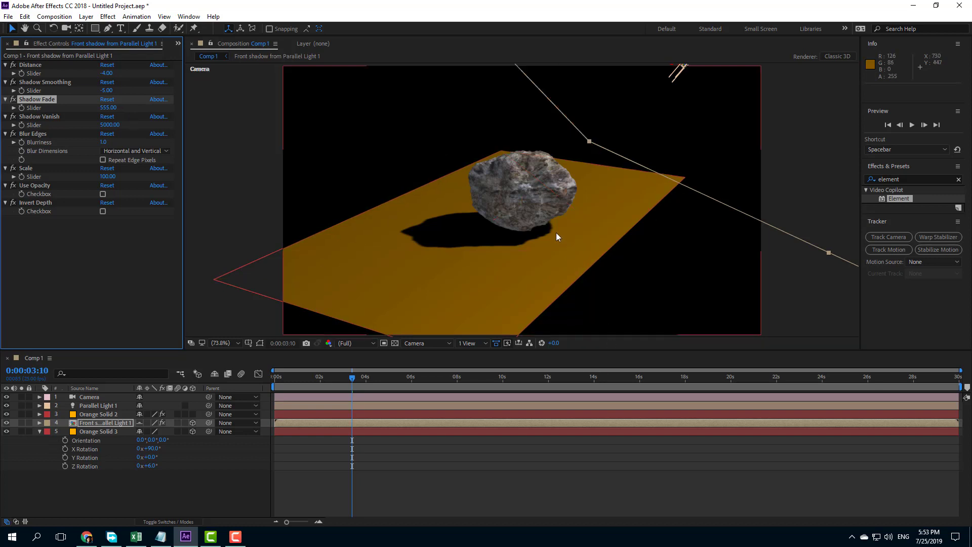
{"action": "left_click_drag", "start_coordinate": [115, 112], "coordinate": [175, 113]}
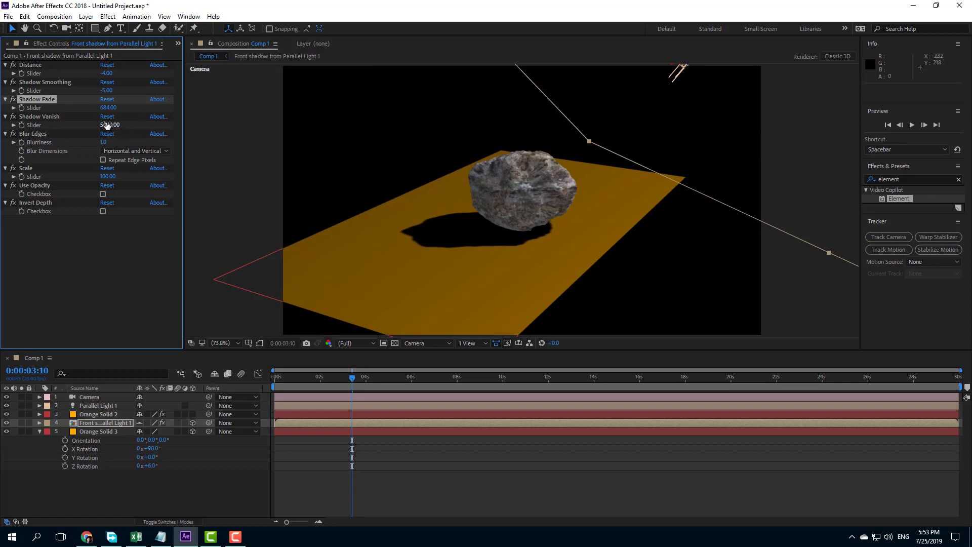
{"action": "left_click_drag", "start_coordinate": [109, 125], "coordinate": [89, 125]}
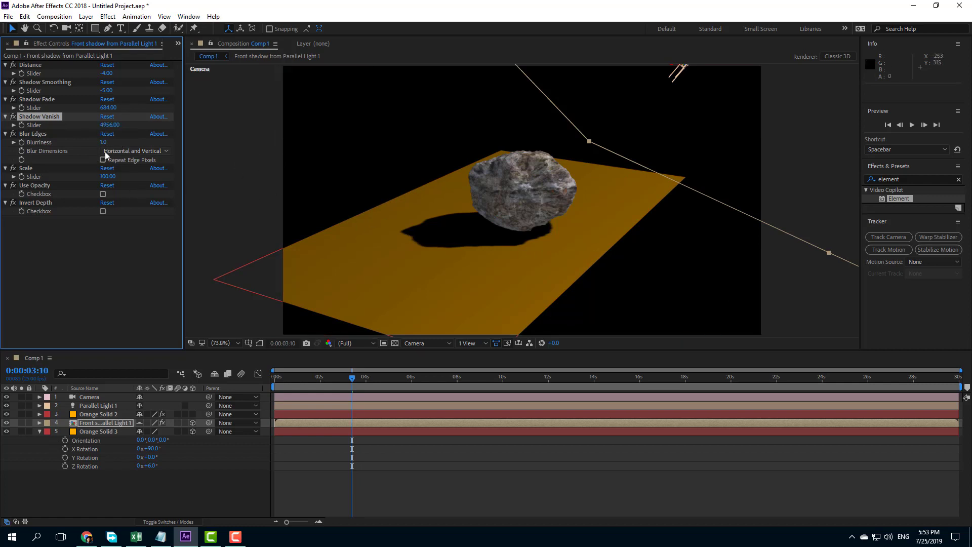
Step: Soften the shadow with a Blur Edges blurriness of 7 and set its Scale to 105
{"action": "left_click_drag", "start_coordinate": [105, 144], "coordinate": [122, 145]}
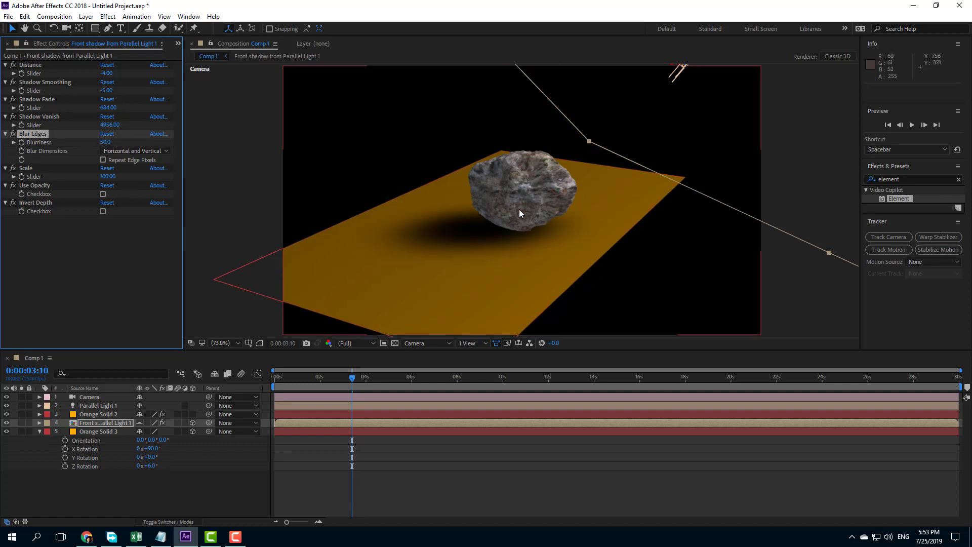
{"action": "left_click_drag", "start_coordinate": [105, 142], "coordinate": [86, 144]}
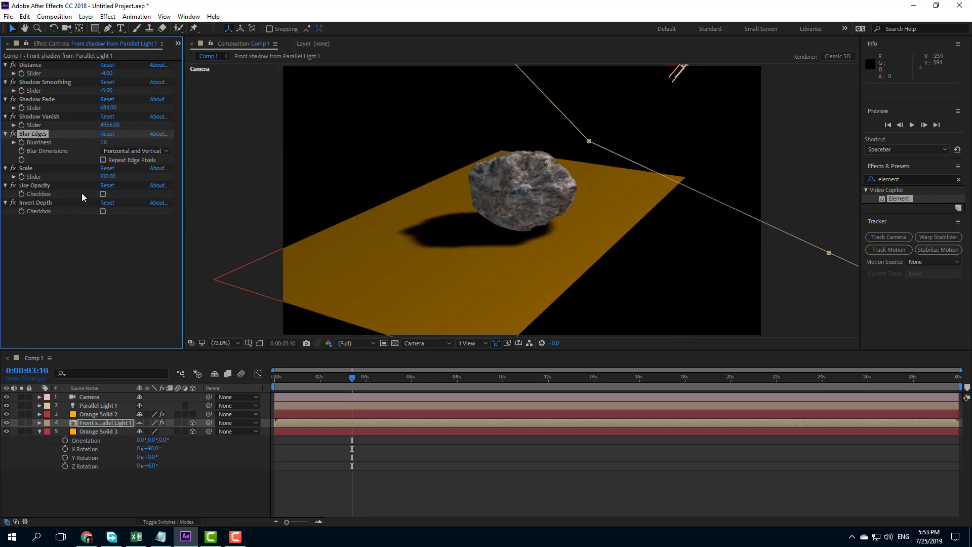
{"action": "left_click", "coordinate": [103, 194]}
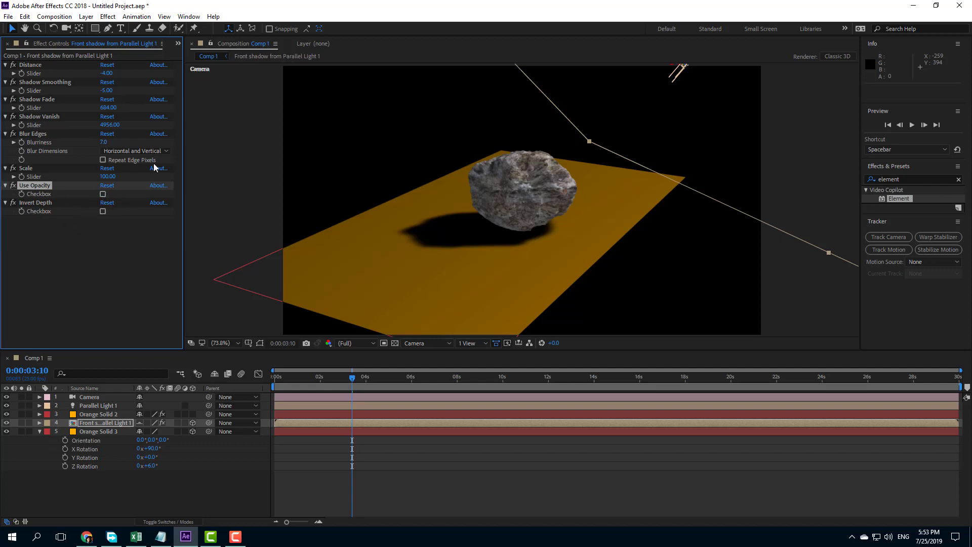
{"action": "left_click_drag", "start_coordinate": [113, 179], "coordinate": [120, 179]}
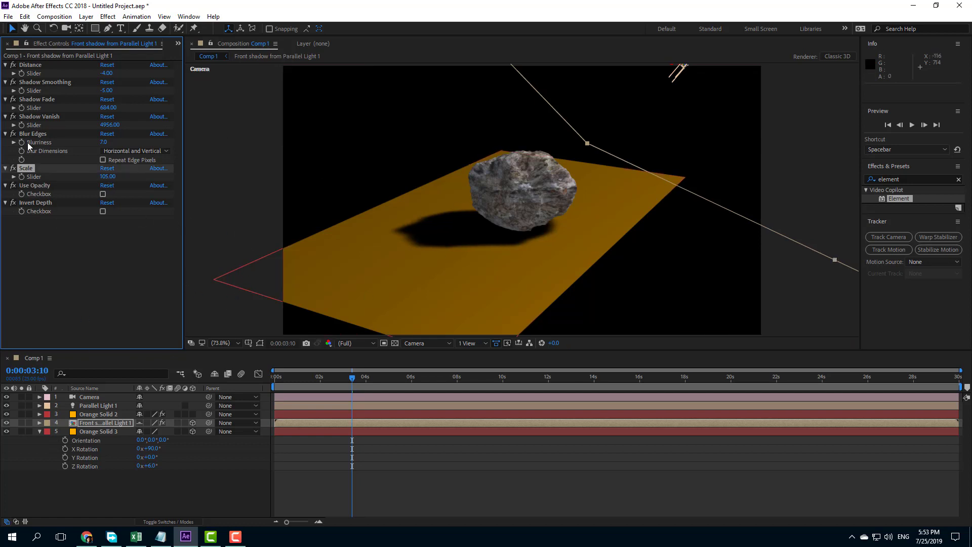
{"action": "left_click", "coordinate": [5, 65]}
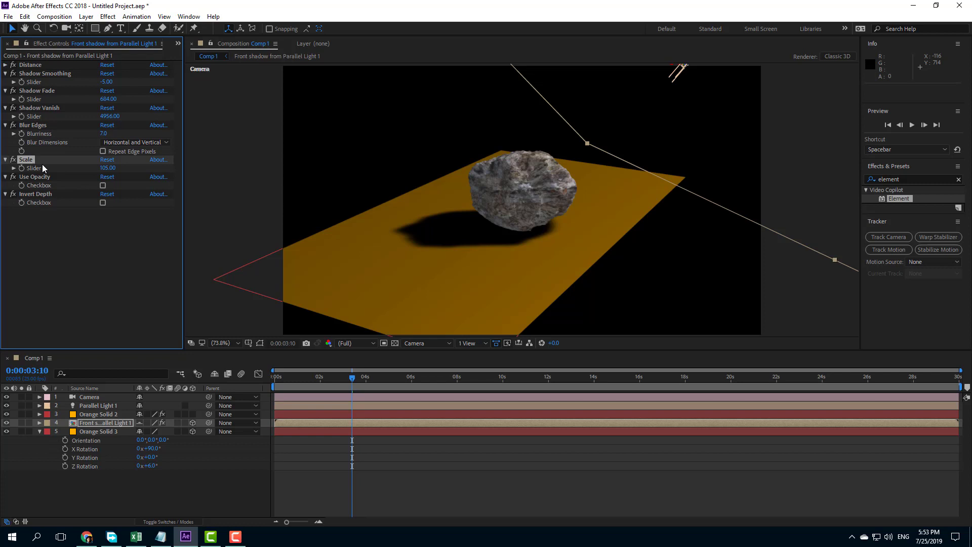
Step: Move the point of interest of Parallel Light 1 to about 576, 371, -207, just beside the rock on the floor
{"action": "left_click", "coordinate": [159, 487]}
{"action": "left_click", "coordinate": [101, 406]}
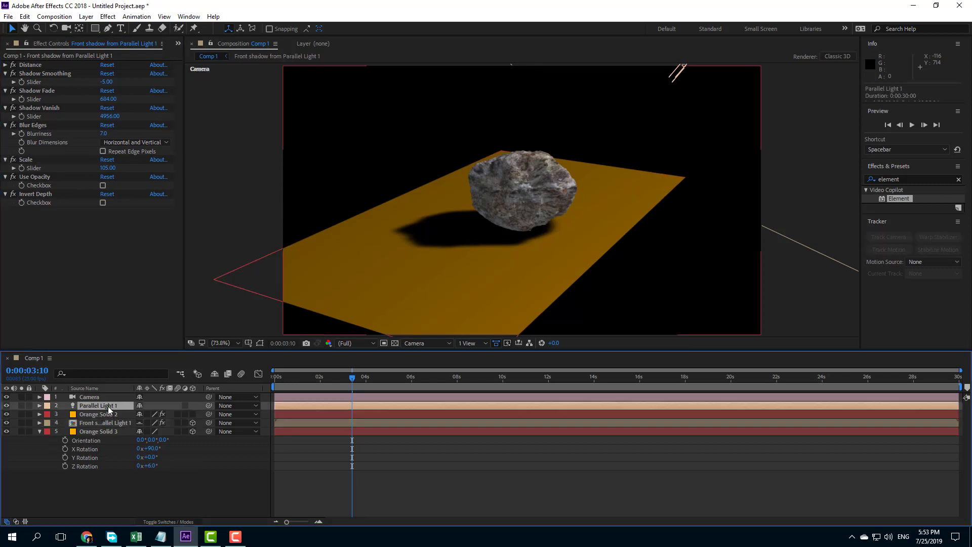
{"action": "left_click_drag", "start_coordinate": [529, 247], "coordinate": [469, 254]}
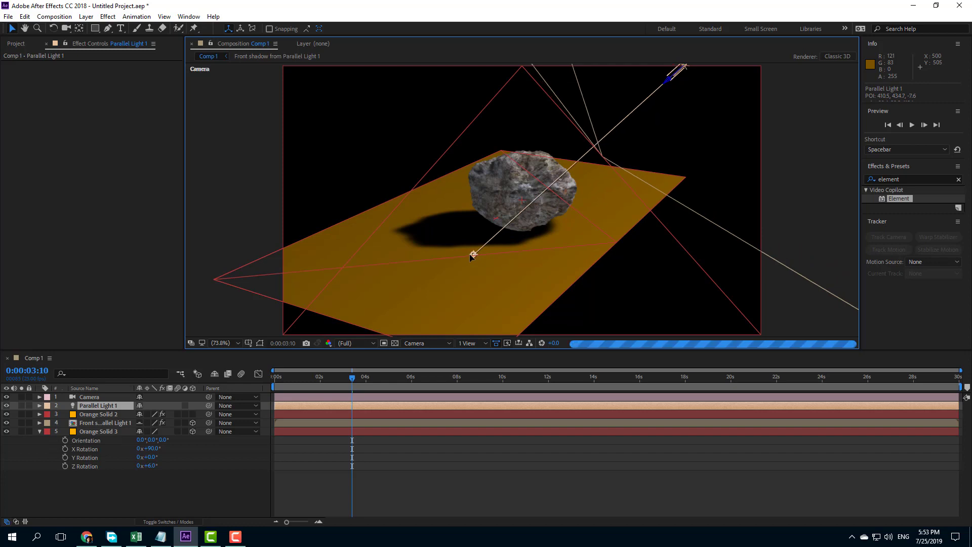
{"action": "left_click_drag", "start_coordinate": [469, 254], "coordinate": [576, 227]}
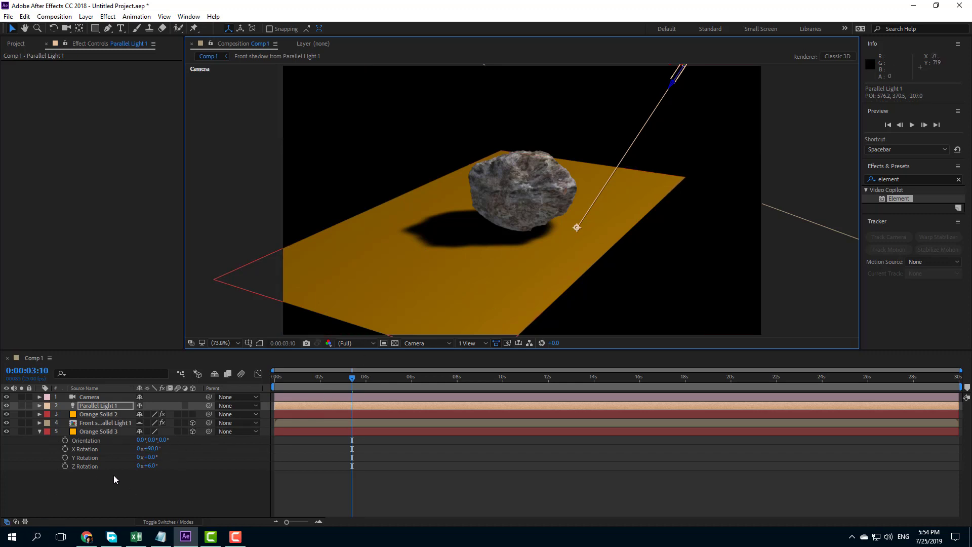
Step: Orbit the Camera layer around the rock to a high viewpoint at about 464, -1169, 890
{"action": "left_click", "coordinate": [94, 398]}
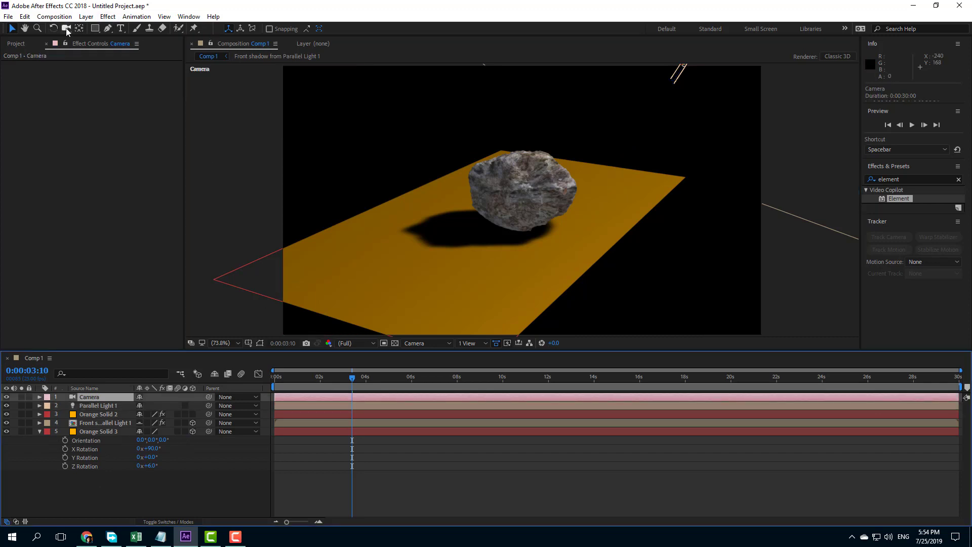
{"action": "left_click_drag", "start_coordinate": [66, 30], "coordinate": [93, 32]}
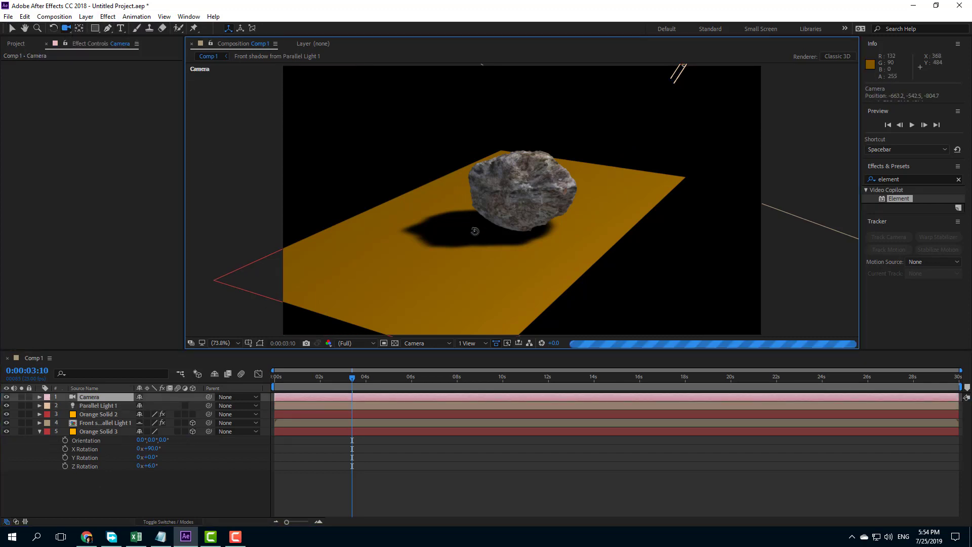
{"action": "left_click_drag", "start_coordinate": [474, 232], "coordinate": [511, 242]}
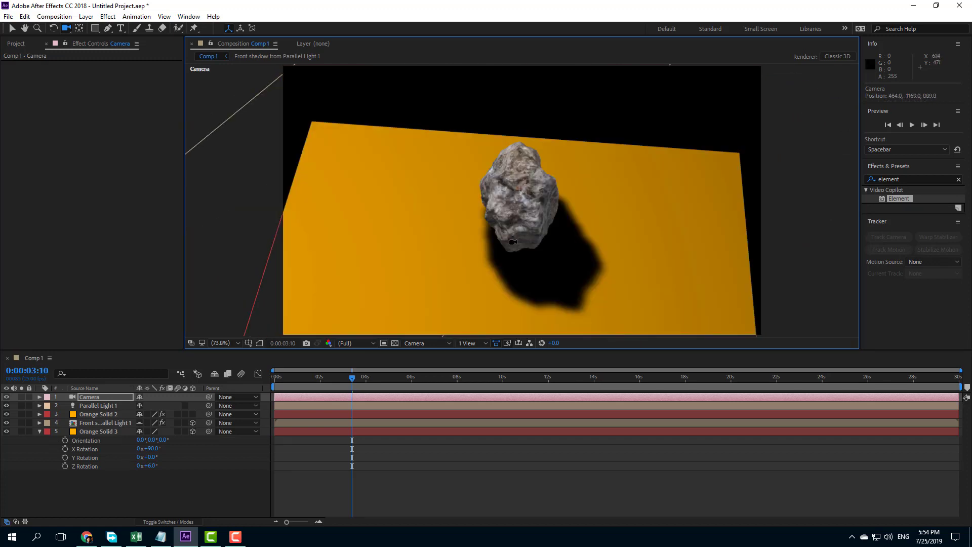